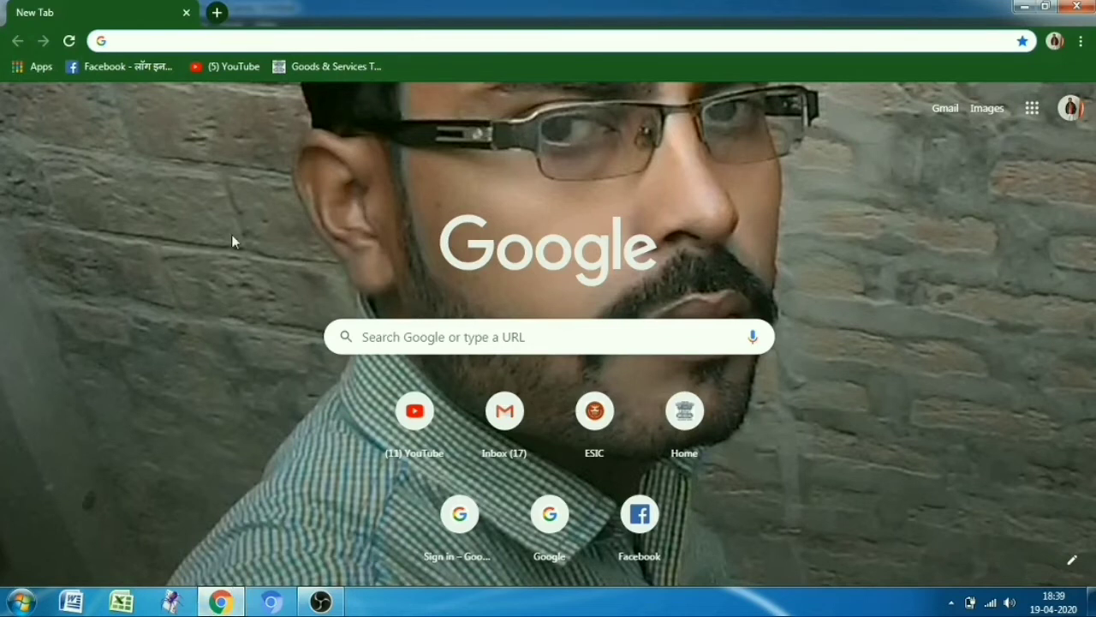
- Replace the original tab with a fresh New Tab and open its Customise this page panel
{"action": "left_click", "coordinate": [216, 12]}
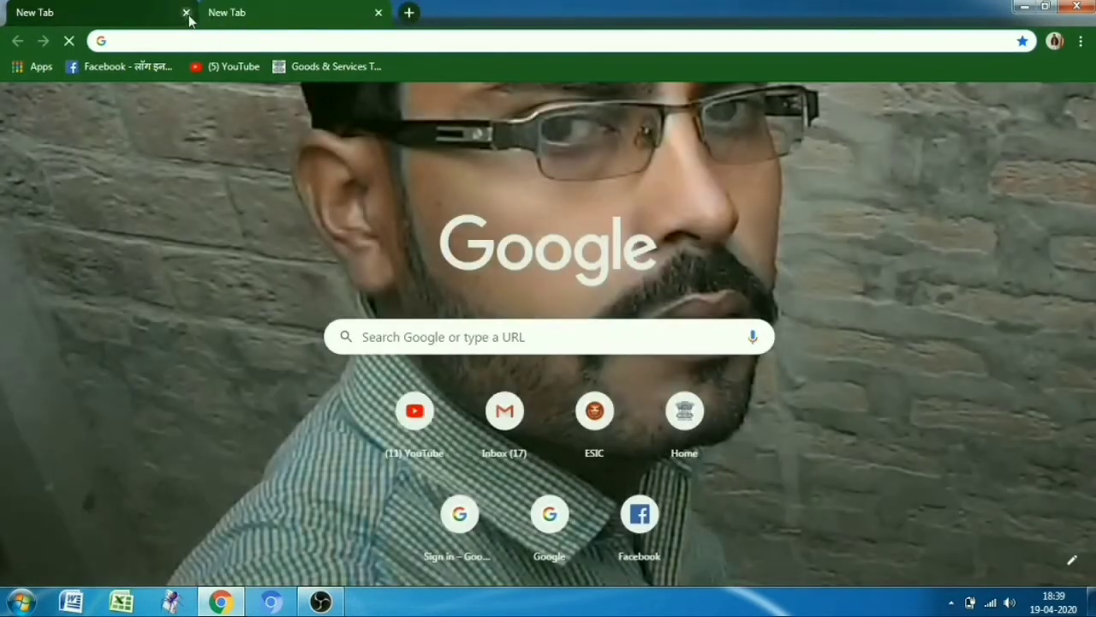
{"action": "left_click", "coordinate": [186, 13]}
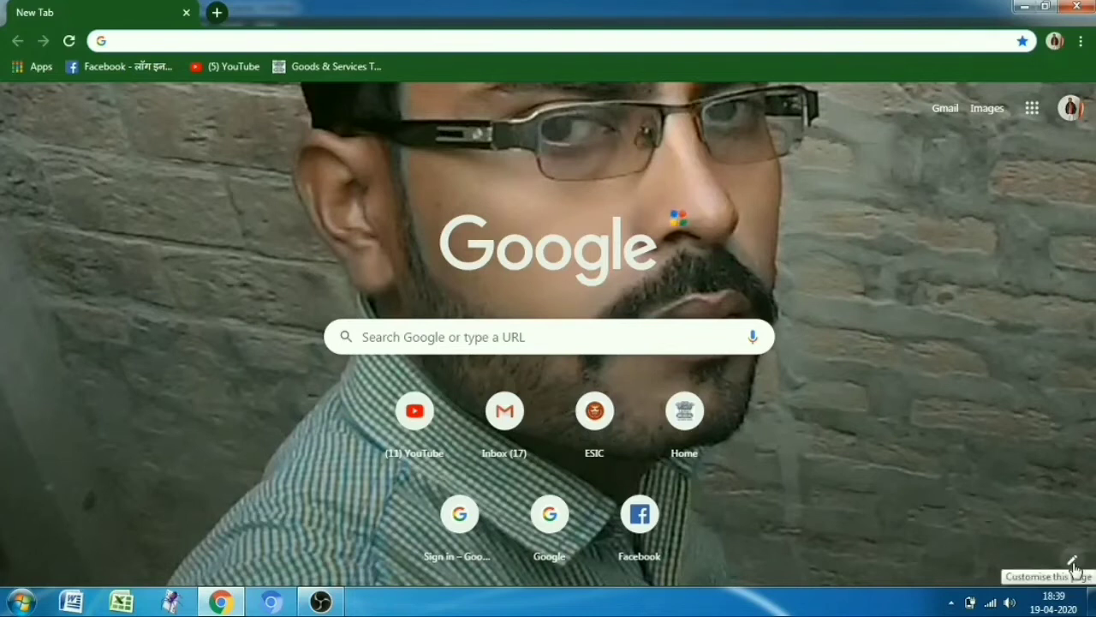
{"action": "left_click", "coordinate": [1073, 564]}
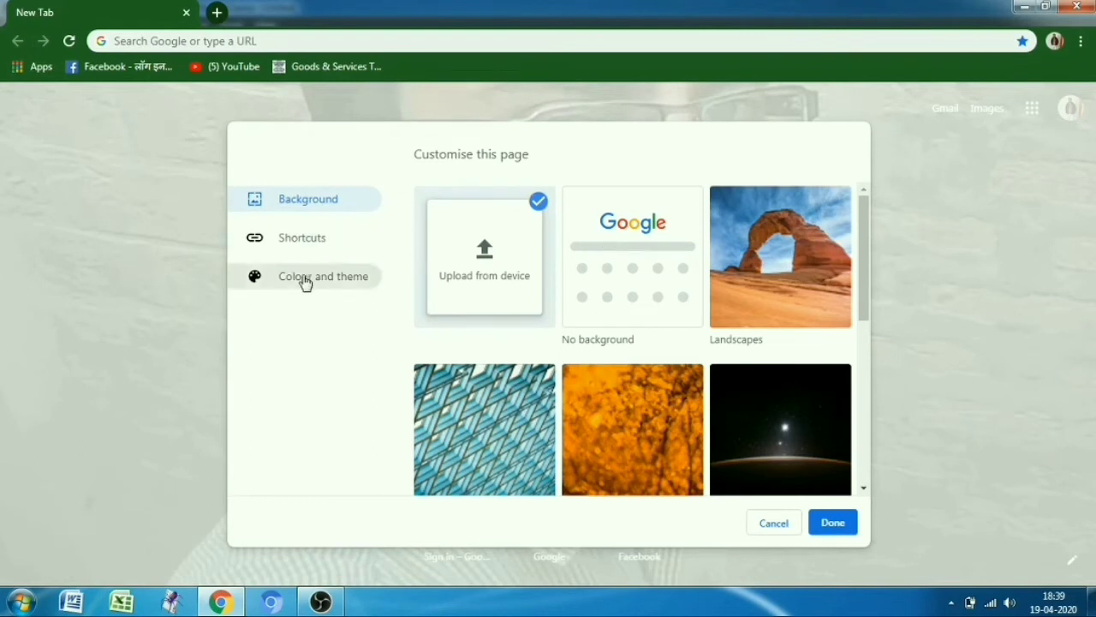
- Look through the Shortcuts and Colour and theme sections, then return to the Background options
{"action": "left_click", "coordinate": [308, 241]}
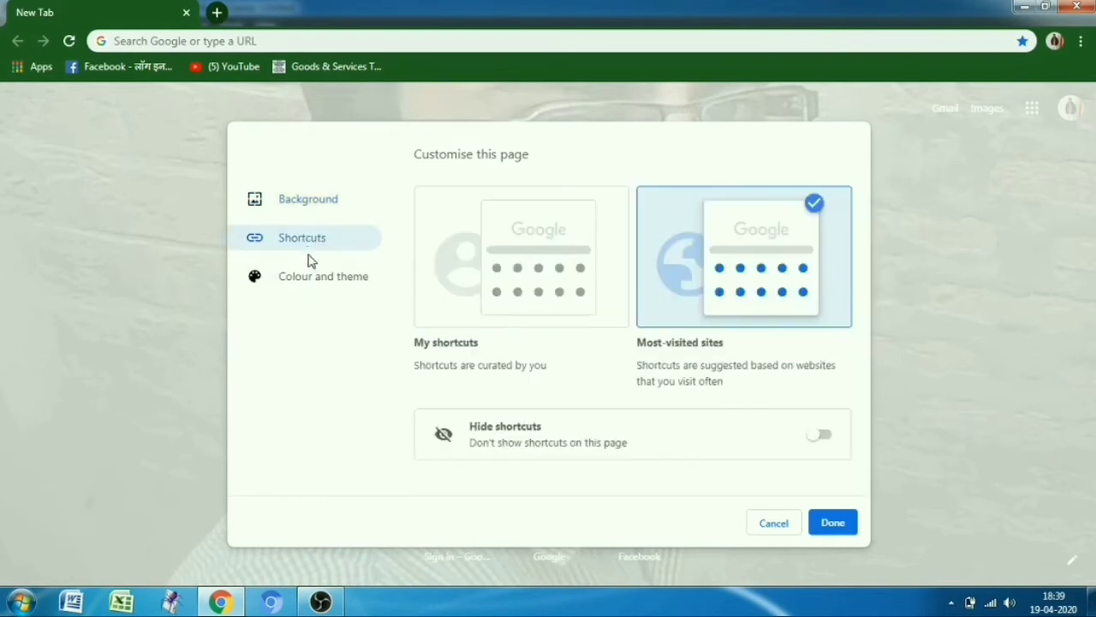
{"action": "left_click", "coordinate": [314, 276]}
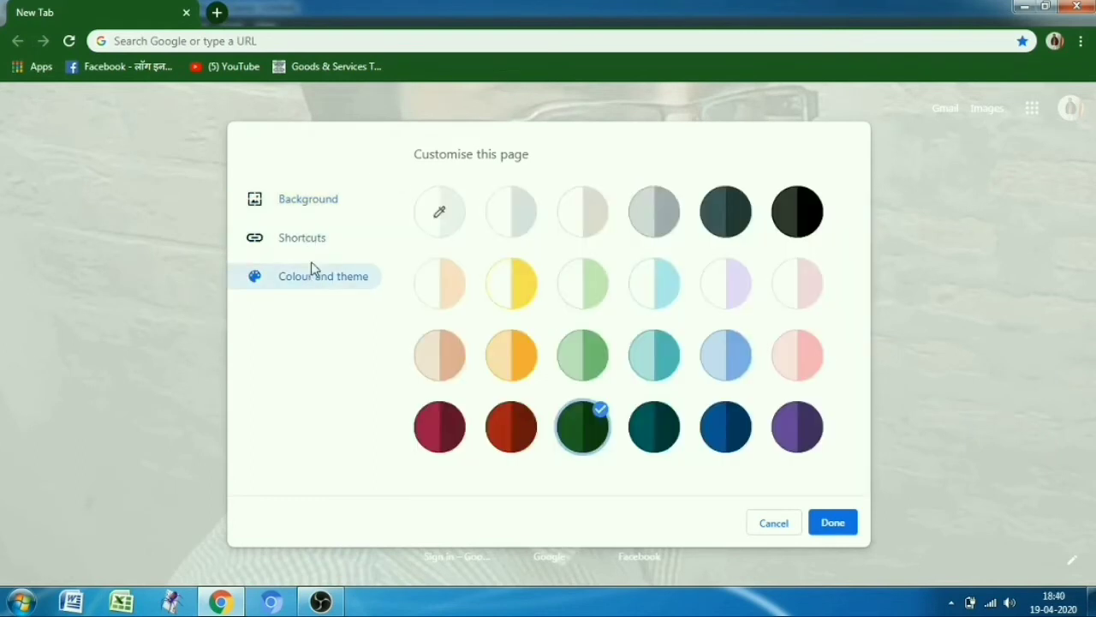
{"action": "left_click", "coordinate": [313, 197]}
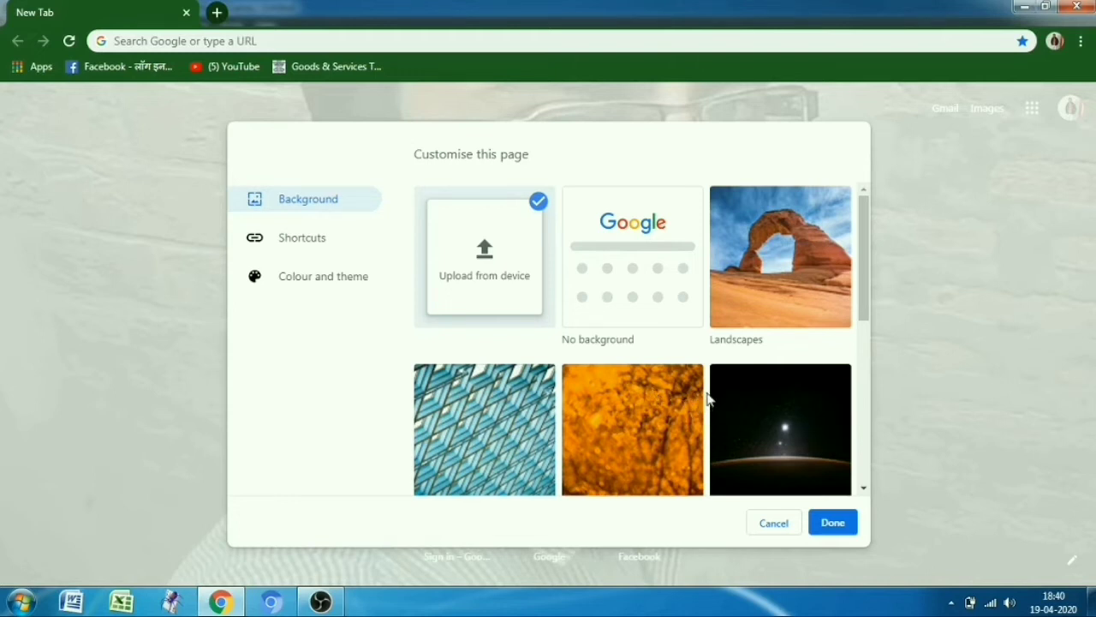
- Apply the red roof-tile image from Textures as the background, then reopen the Background options
{"action": "left_click", "coordinate": [489, 421]}
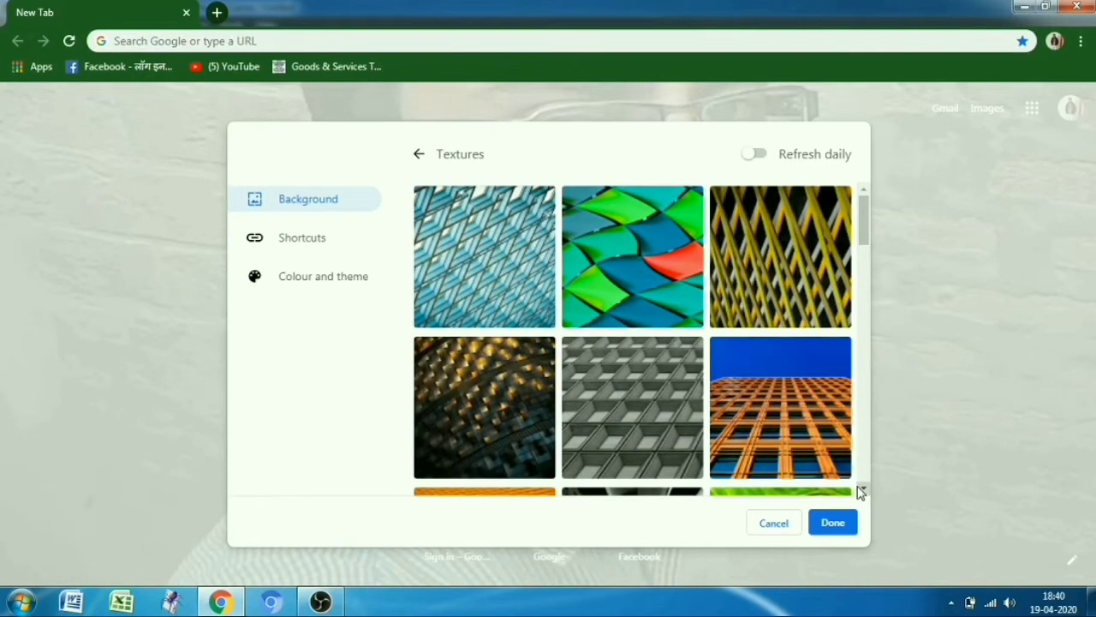
{"action": "left_click_drag", "start_coordinate": [861, 490], "coordinate": [861, 489]}
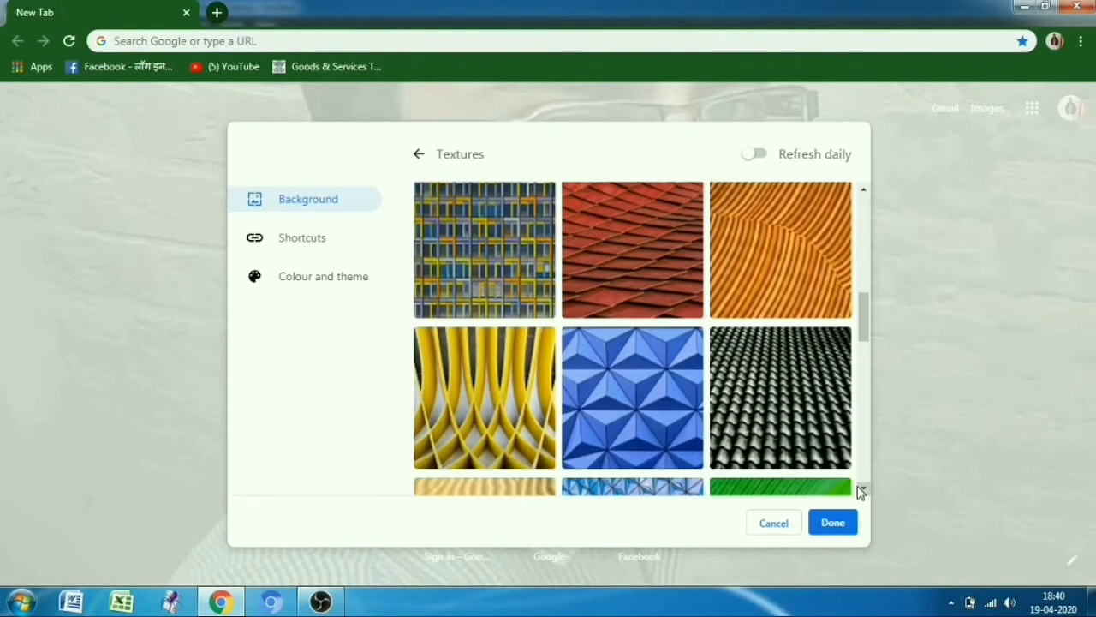
{"action": "left_click", "coordinate": [630, 236]}
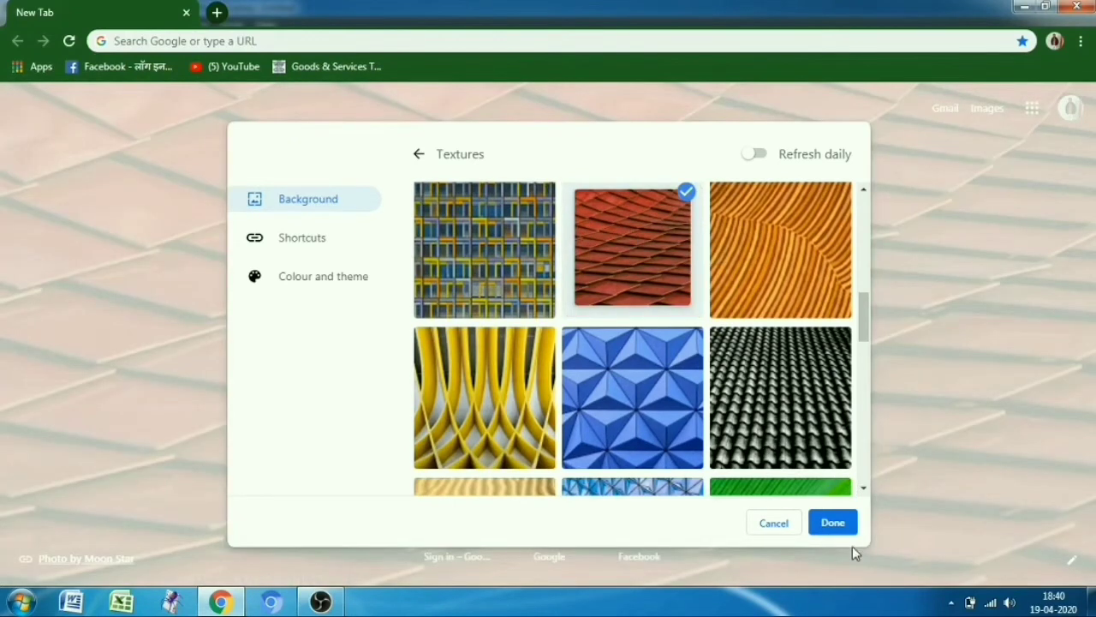
{"action": "left_click", "coordinate": [846, 525]}
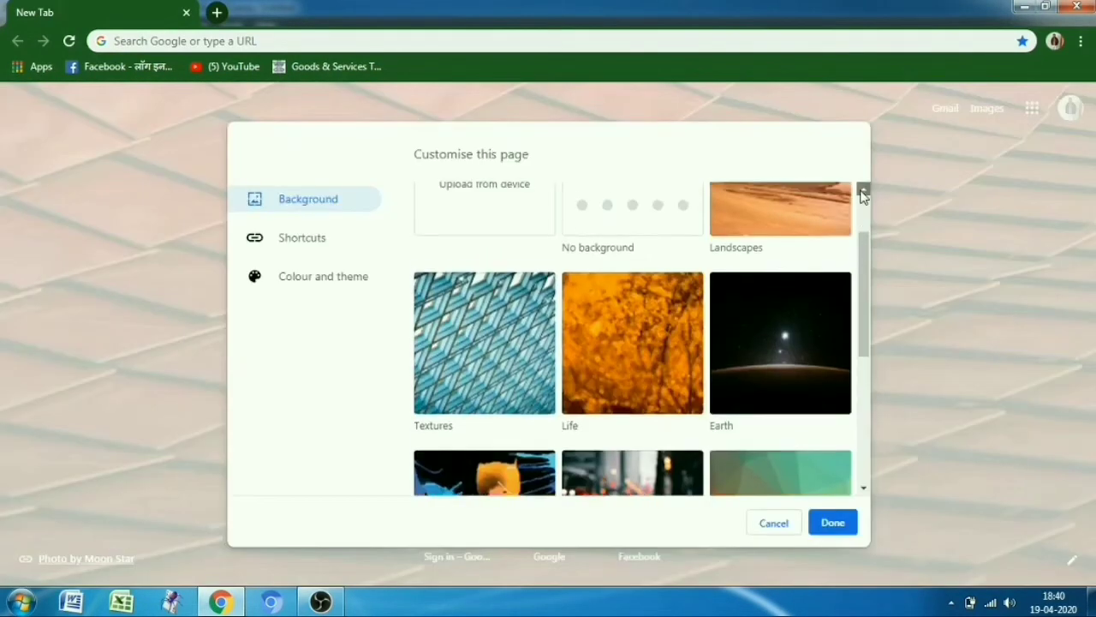
{"action": "left_click", "coordinate": [863, 190]}
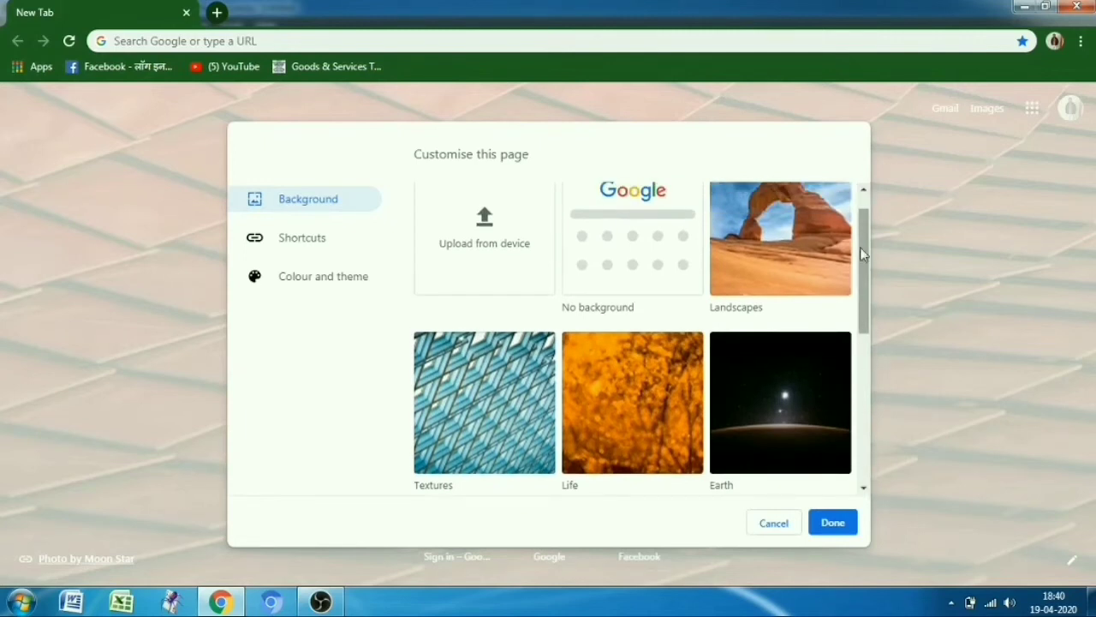
{"action": "left_click", "coordinate": [864, 190]}
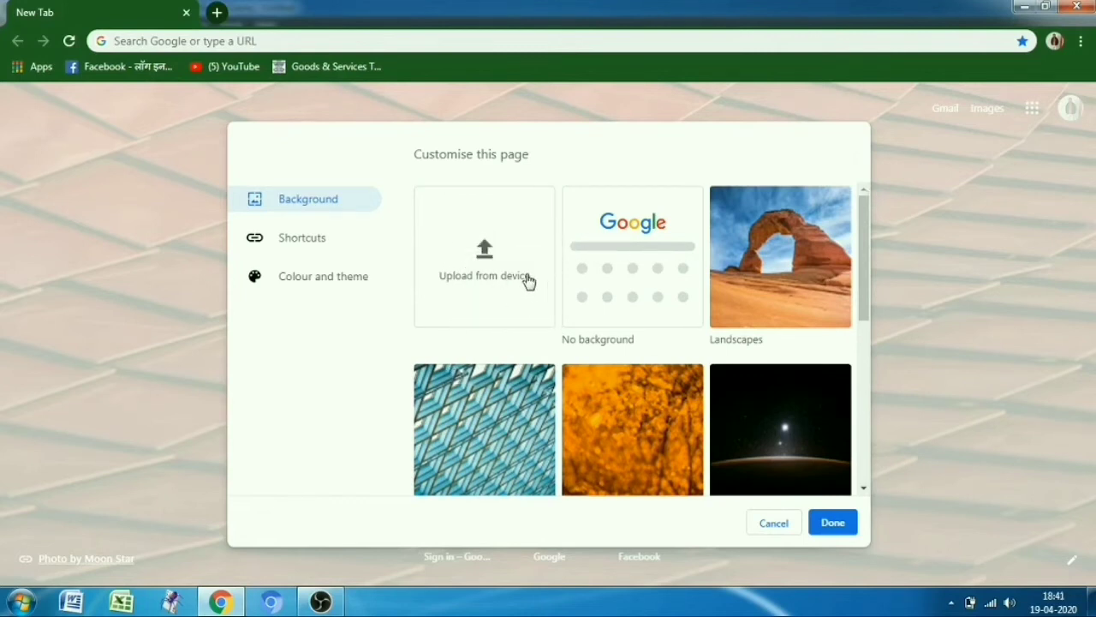
- Upload 20160220_163023 from the My Photo folder as the New Tab background
{"action": "left_click", "coordinate": [485, 255]}
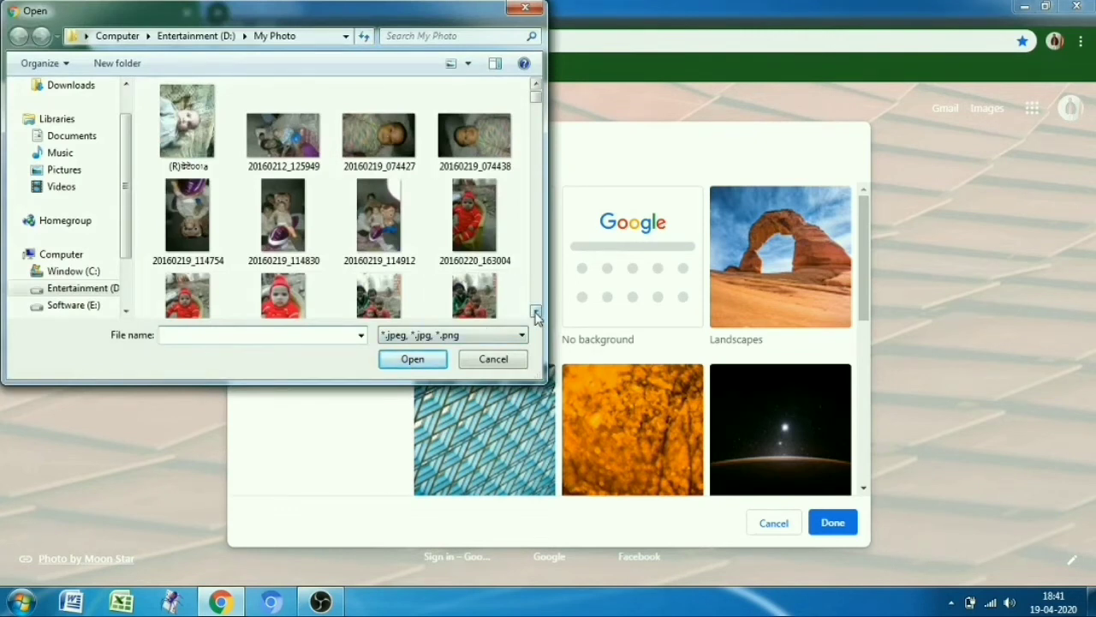
{"action": "left_click", "coordinate": [286, 306]}
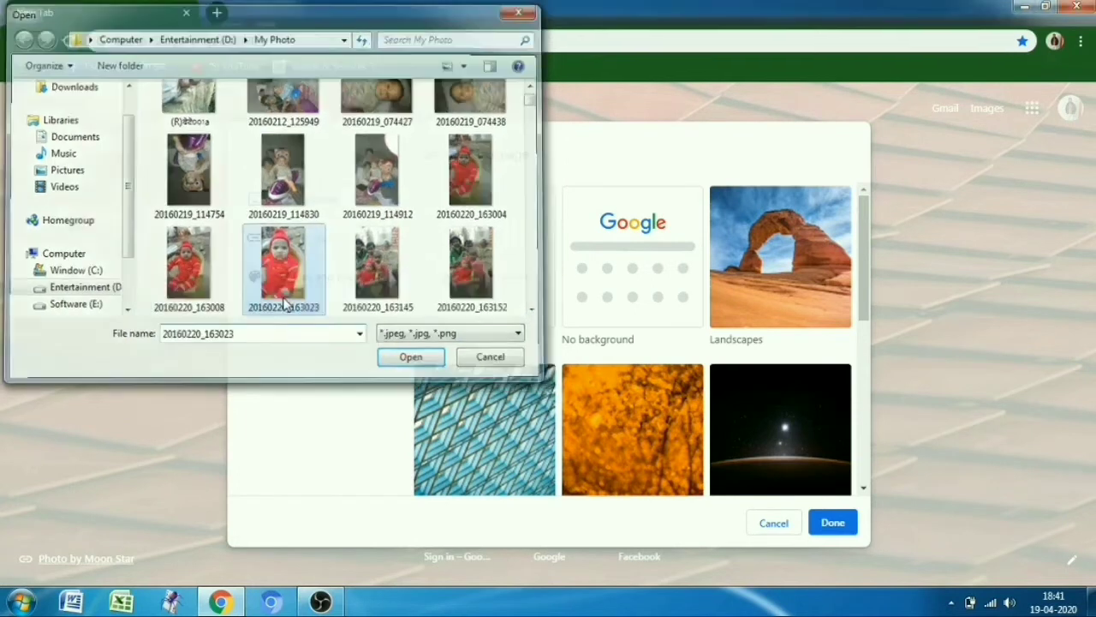
{"action": "double_click", "coordinate": [285, 304]}
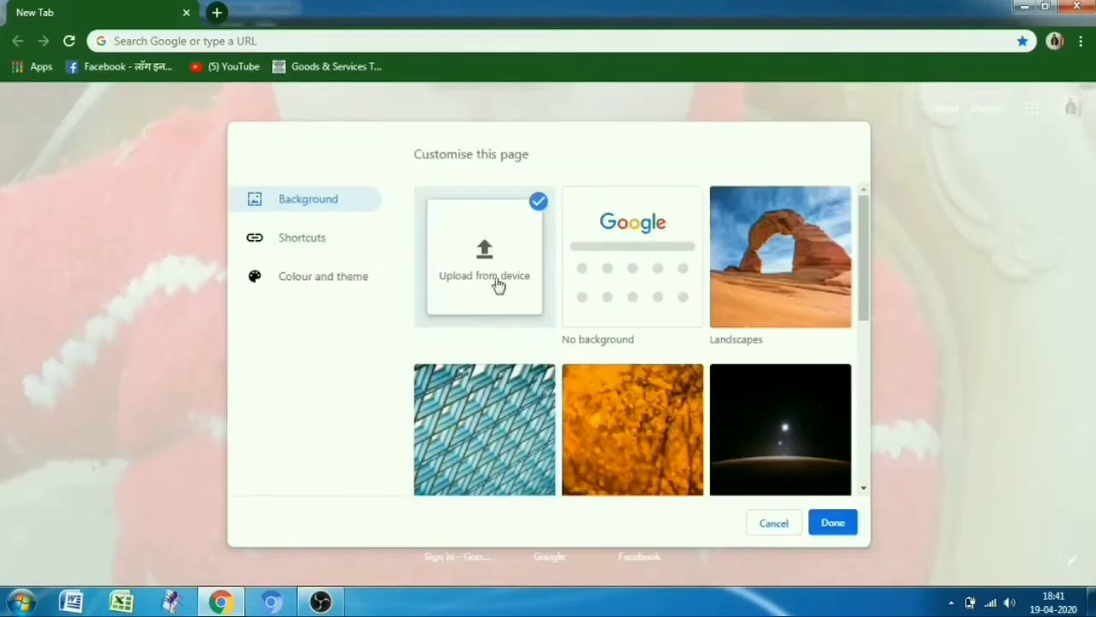
- Switch to No background for a plain green page, view Shortcuts, and open a second tab
{"action": "left_click", "coordinate": [612, 283]}
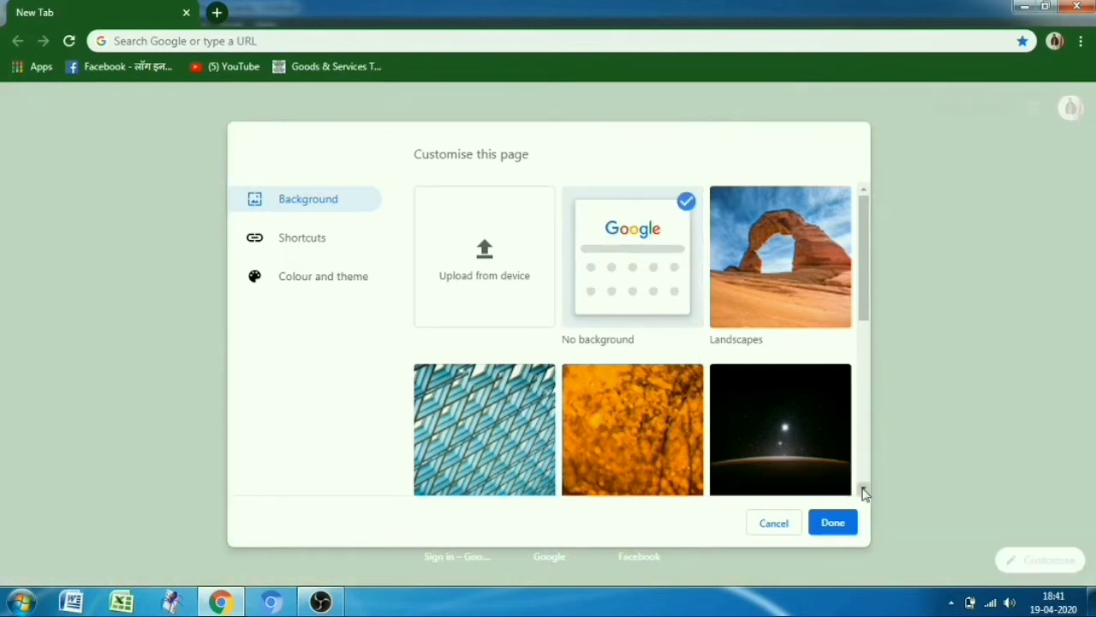
{"action": "left_click", "coordinate": [847, 528]}
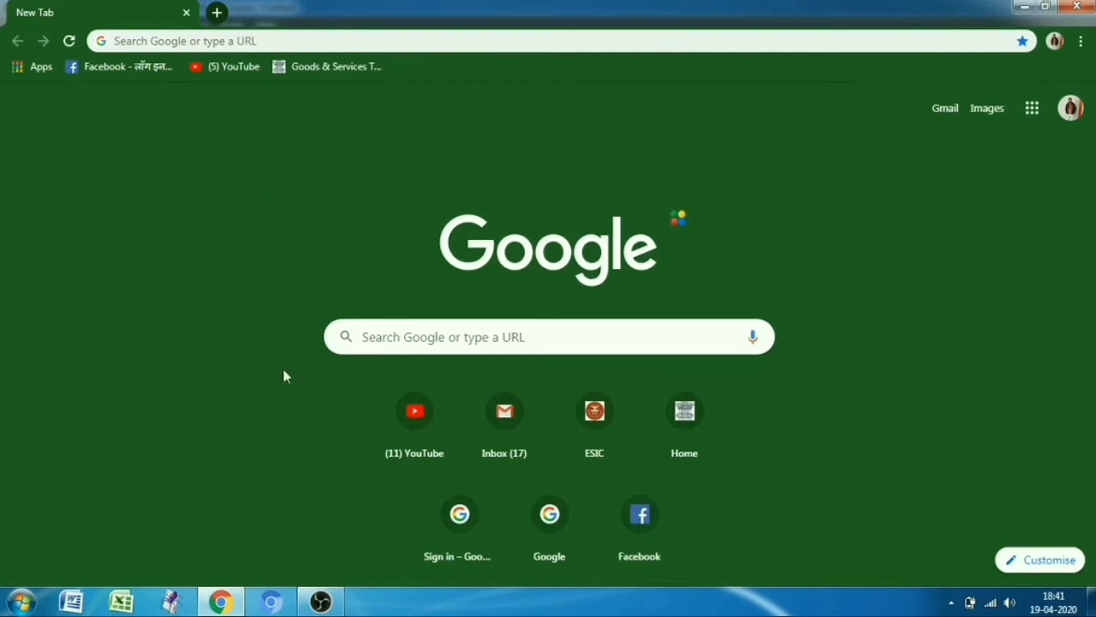
{"action": "left_click", "coordinate": [1045, 560]}
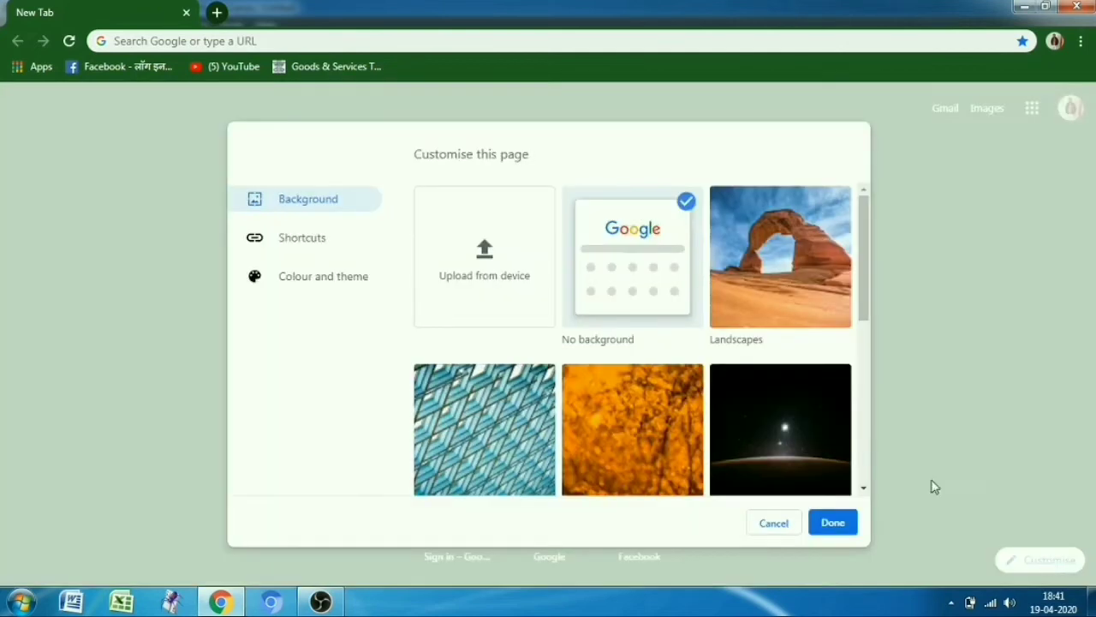
{"action": "left_click", "coordinate": [314, 237]}
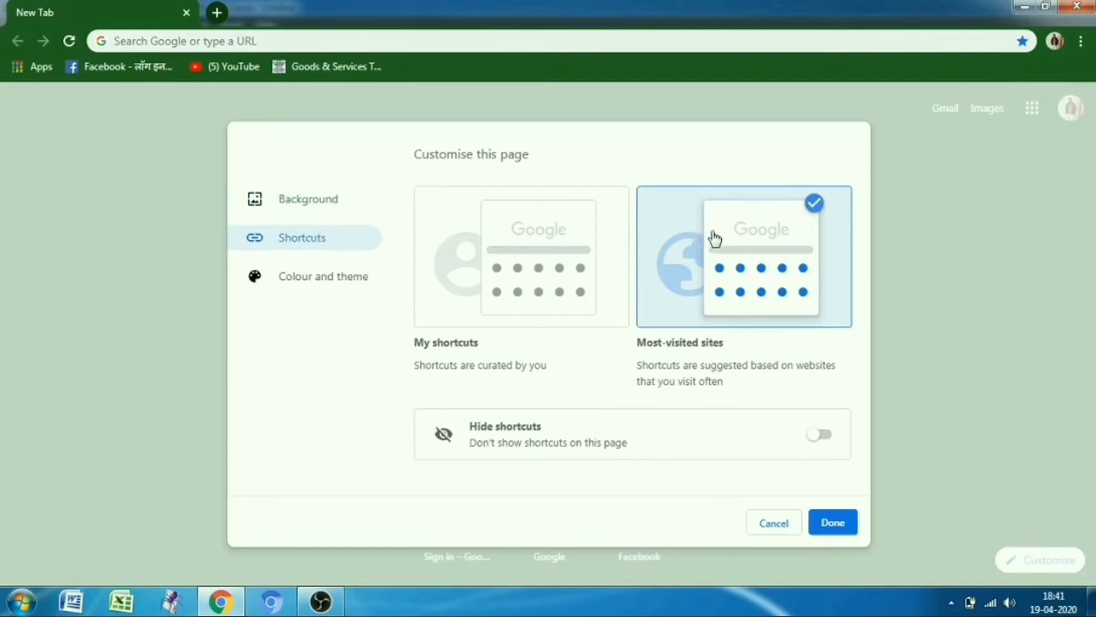
{"action": "left_click", "coordinate": [216, 13]}
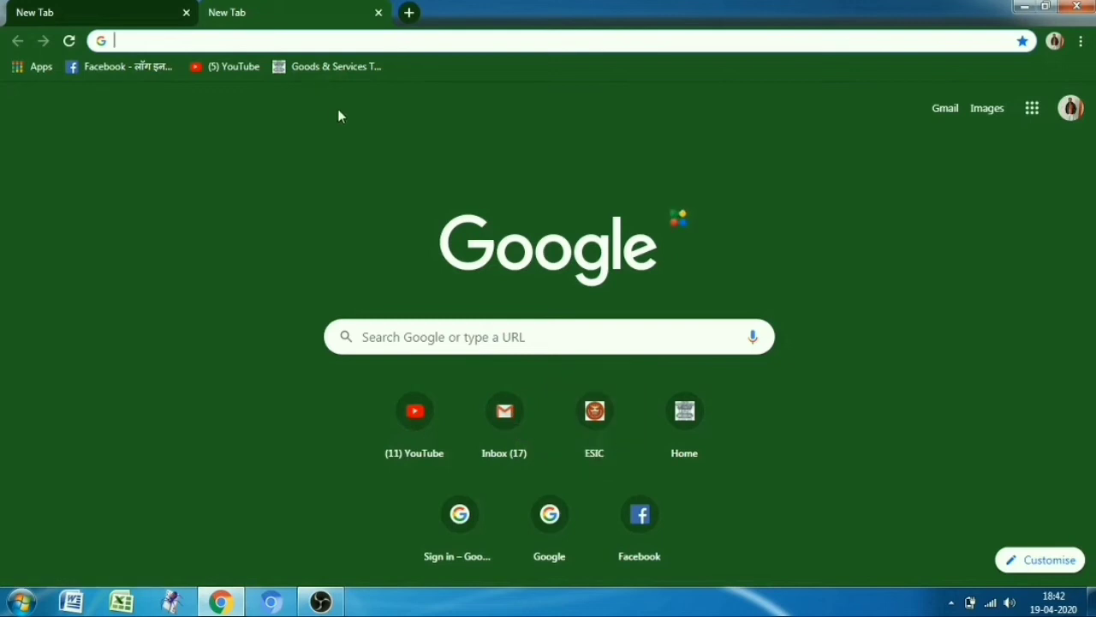
- Close the extra tab, switch shortcuts to My shortcuts, and abandon adding a new shortcut
{"action": "left_click", "coordinate": [379, 13]}
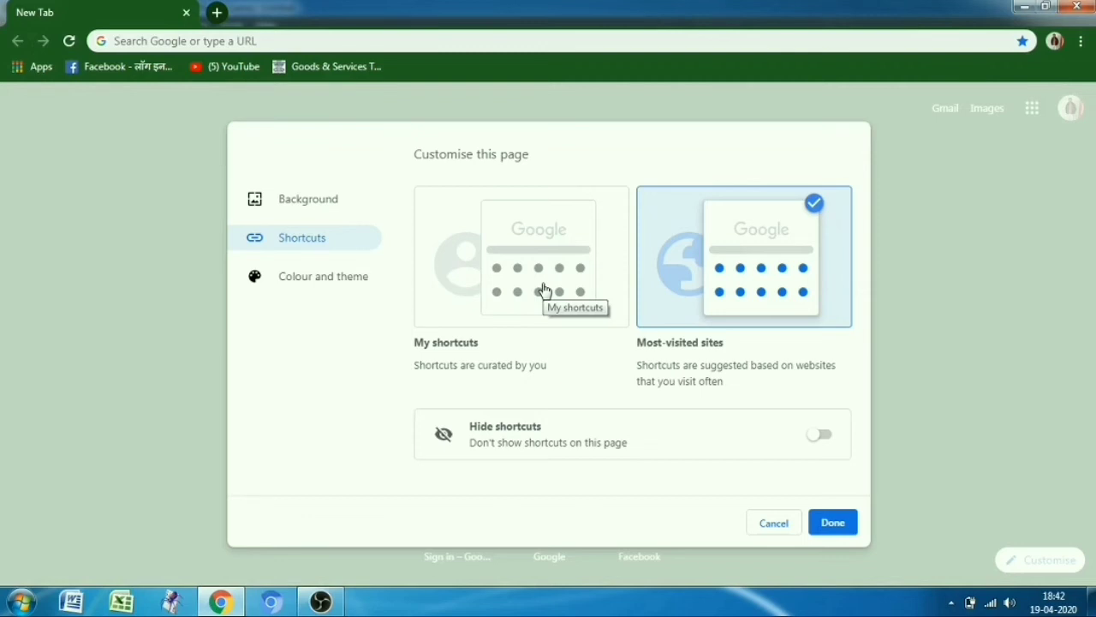
{"action": "left_click", "coordinate": [543, 290]}
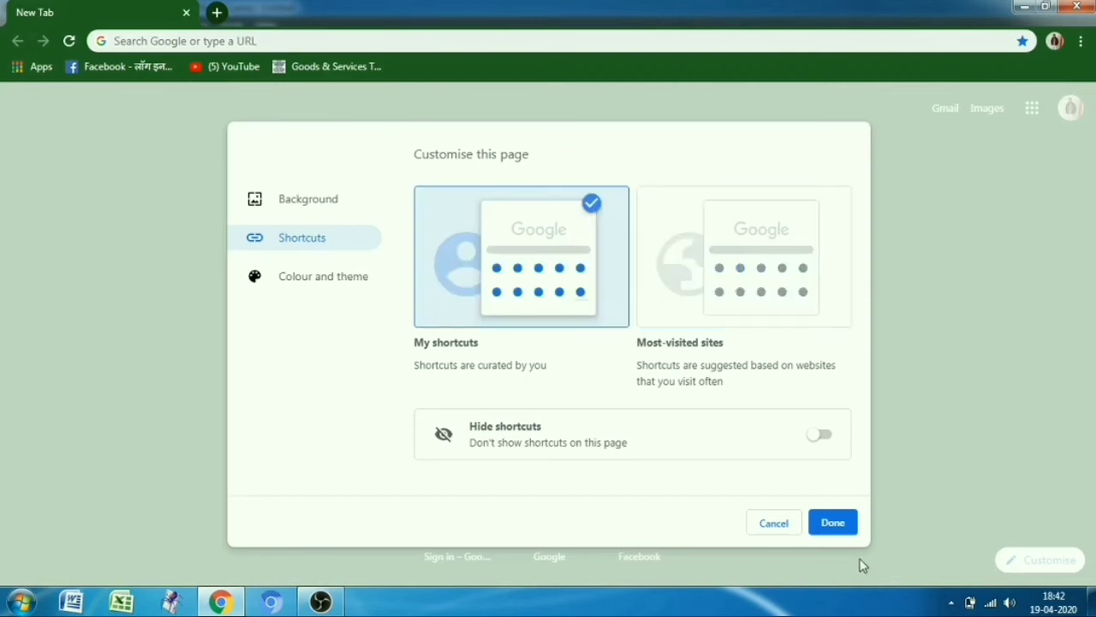
{"action": "left_click", "coordinate": [846, 528]}
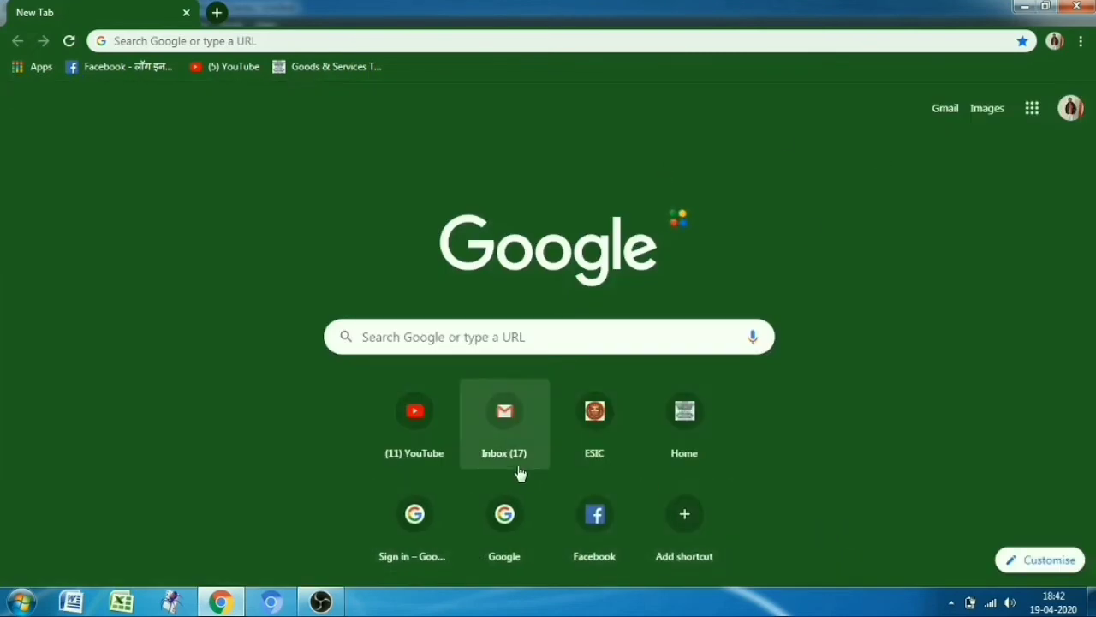
{"action": "left_click", "coordinate": [685, 512]}
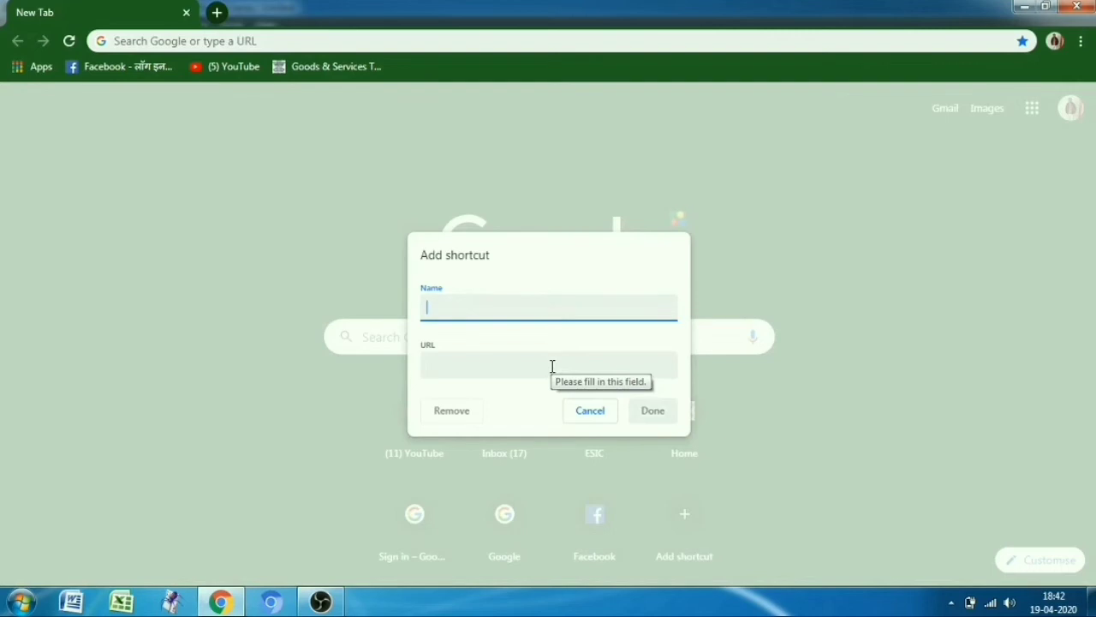
{"action": "left_click", "coordinate": [590, 408]}
- Switch the new tab shortcuts setting to Most-visited sites
{"action": "left_click", "coordinate": [1027, 564]}
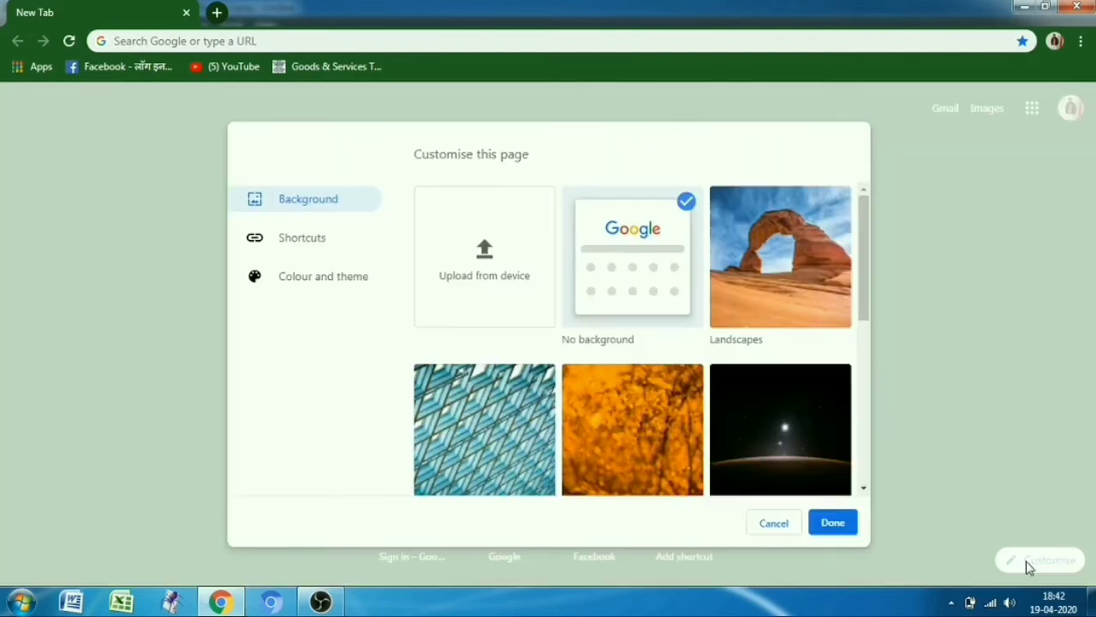
{"action": "left_click", "coordinate": [335, 245]}
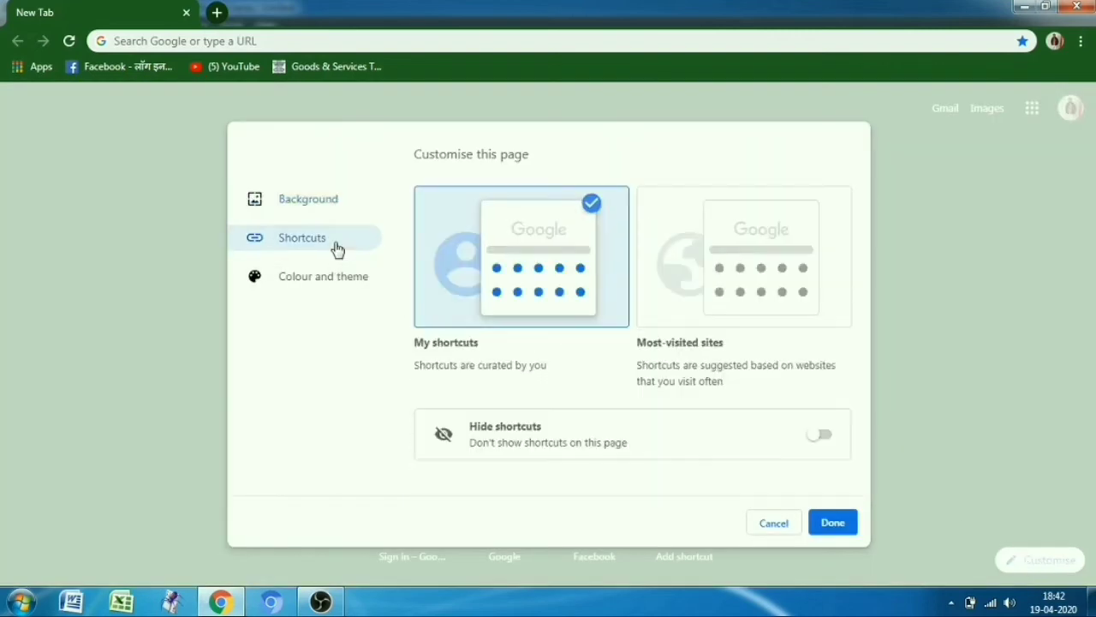
{"action": "left_click", "coordinate": [766, 251]}
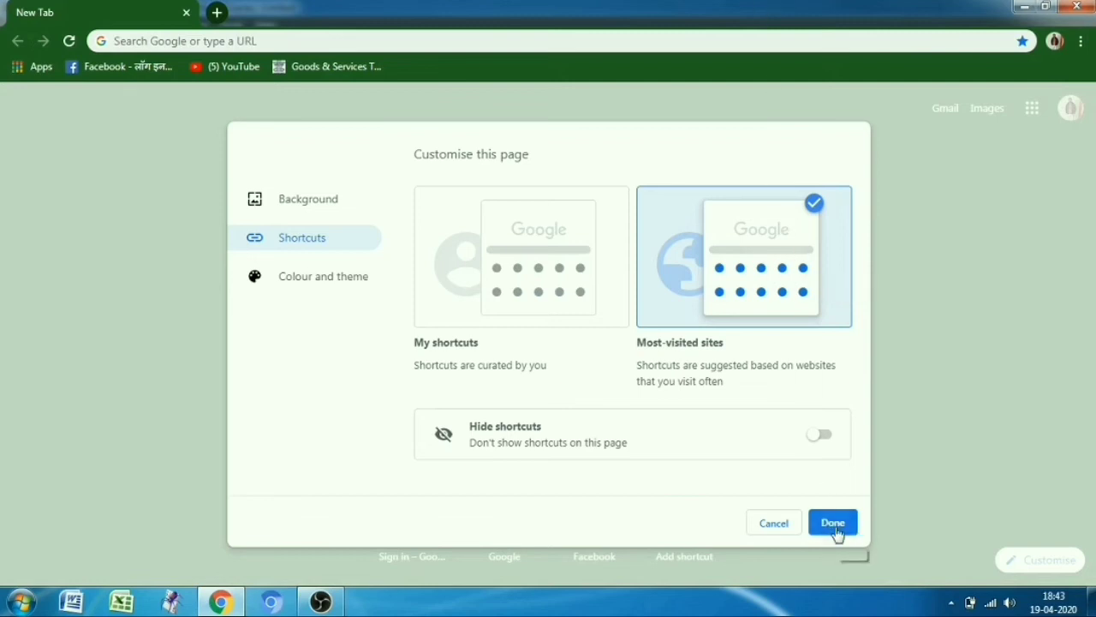
- Turn on Hide shortcuts so only the search box remains, then open a second New Tab
{"action": "left_click", "coordinate": [835, 531]}
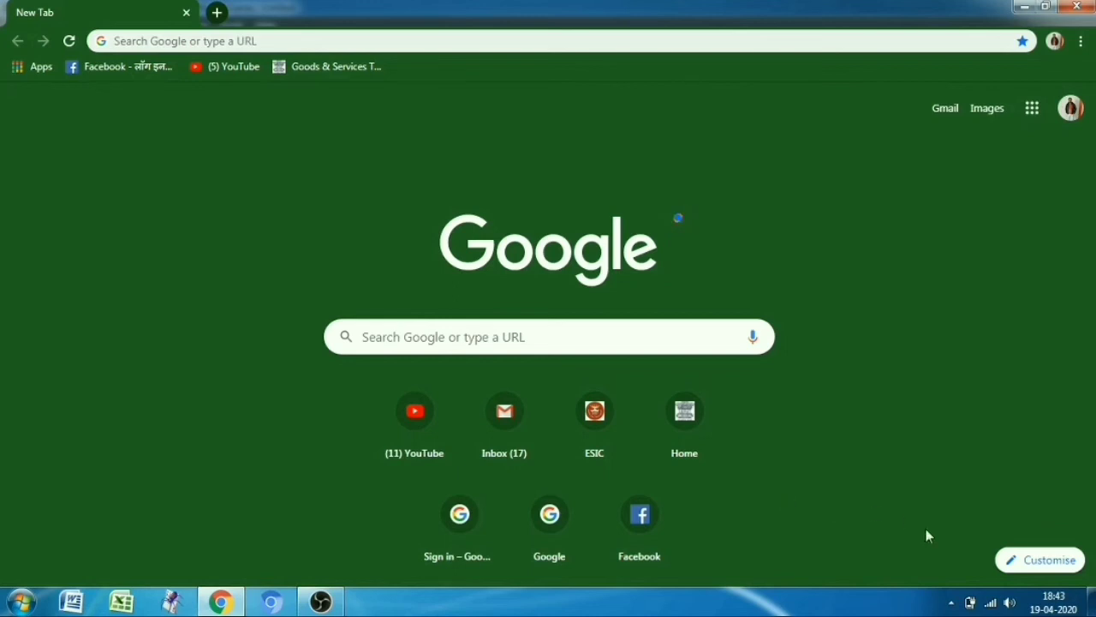
{"action": "left_click", "coordinate": [1051, 561]}
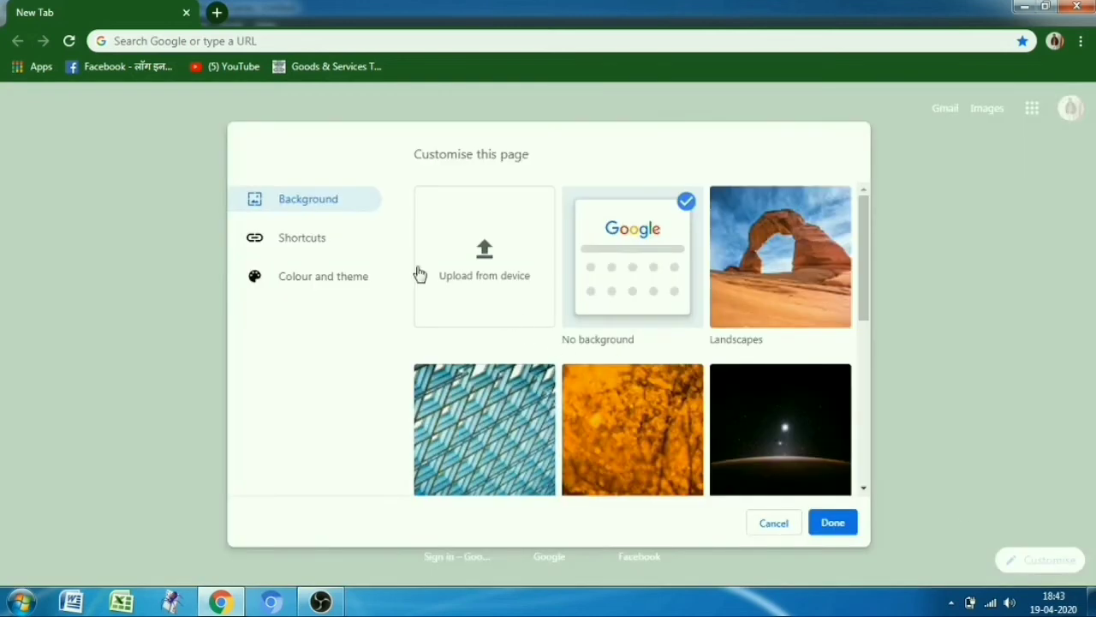
{"action": "left_click", "coordinate": [280, 249]}
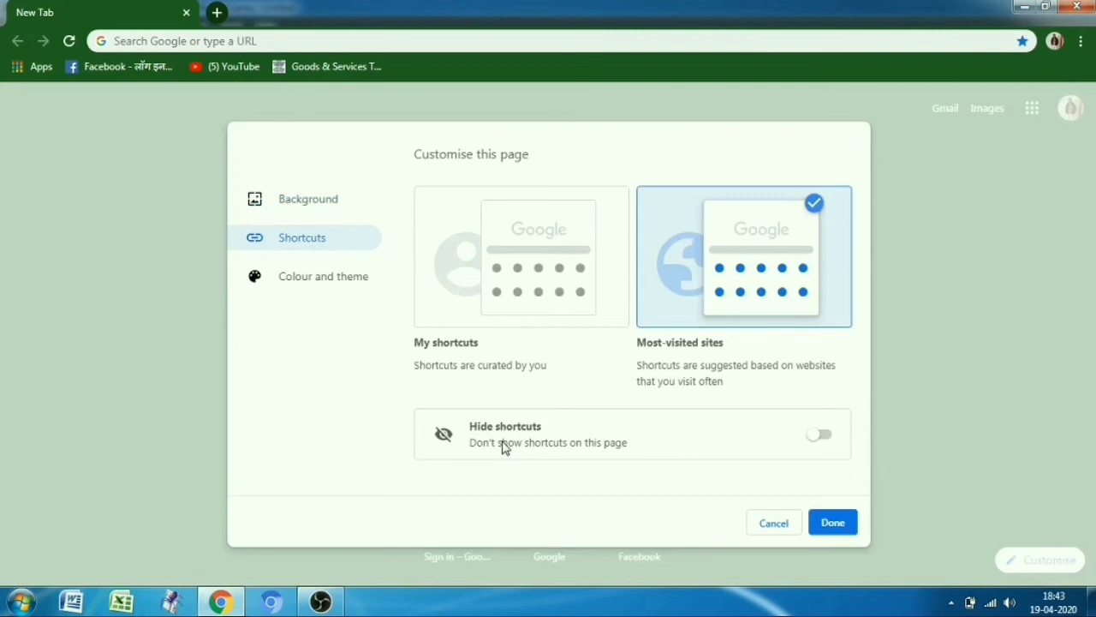
{"action": "left_click", "coordinate": [820, 436]}
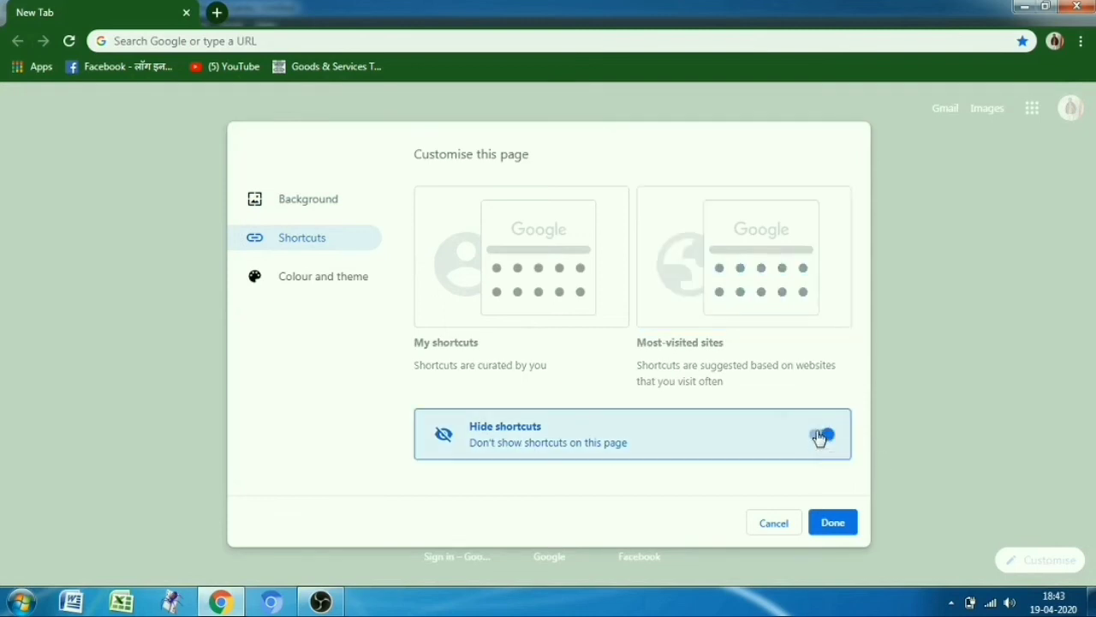
{"action": "left_click", "coordinate": [830, 527]}
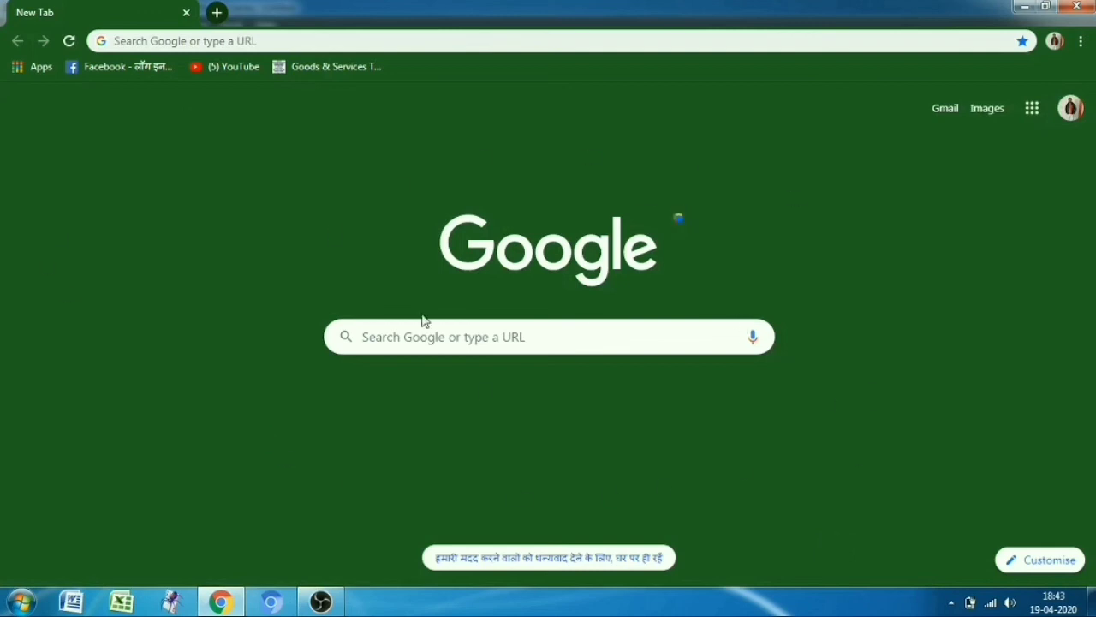
{"action": "left_click", "coordinate": [216, 12]}
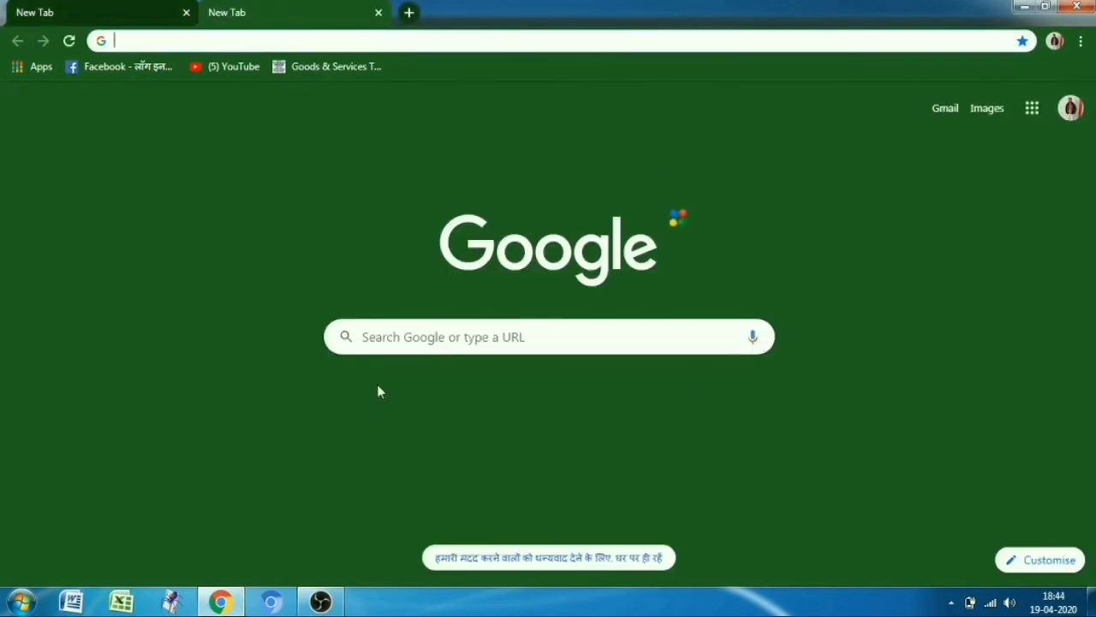
- Close the second tab and change the colour theme from dark green to crimson
{"action": "left_click", "coordinate": [378, 12]}
{"action": "left_click", "coordinate": [1015, 559]}
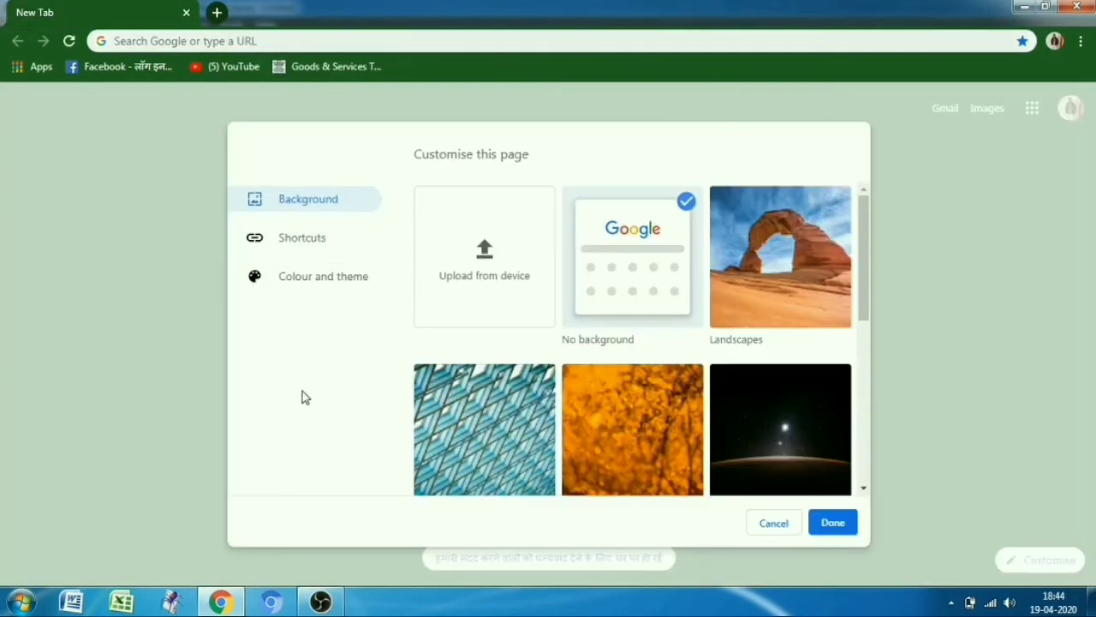
{"action": "left_click", "coordinate": [336, 288]}
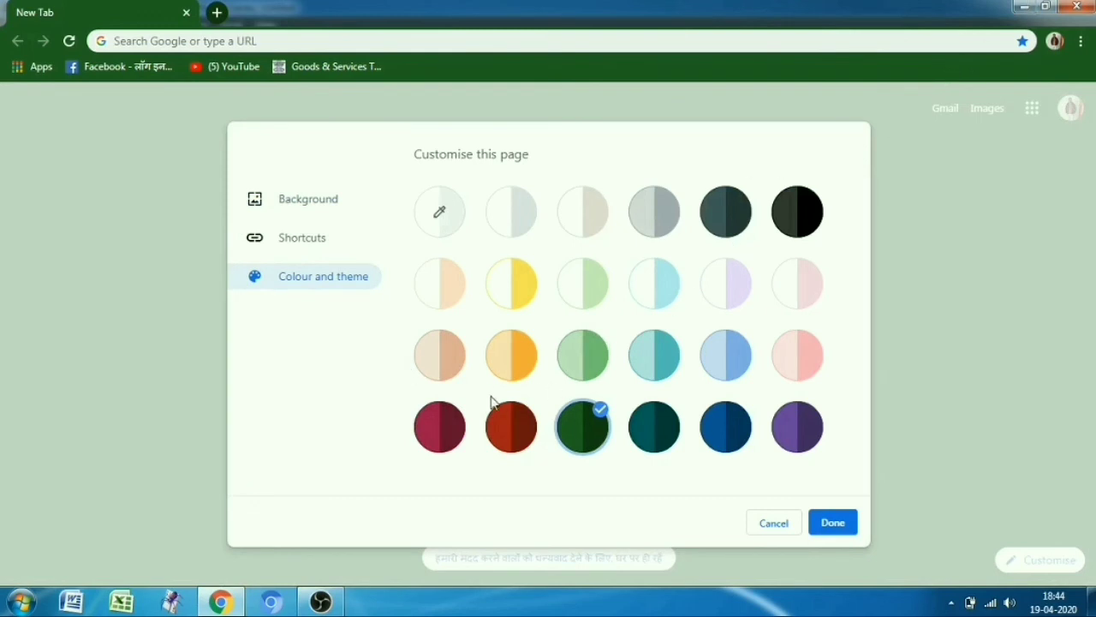
{"action": "left_click", "coordinate": [433, 429]}
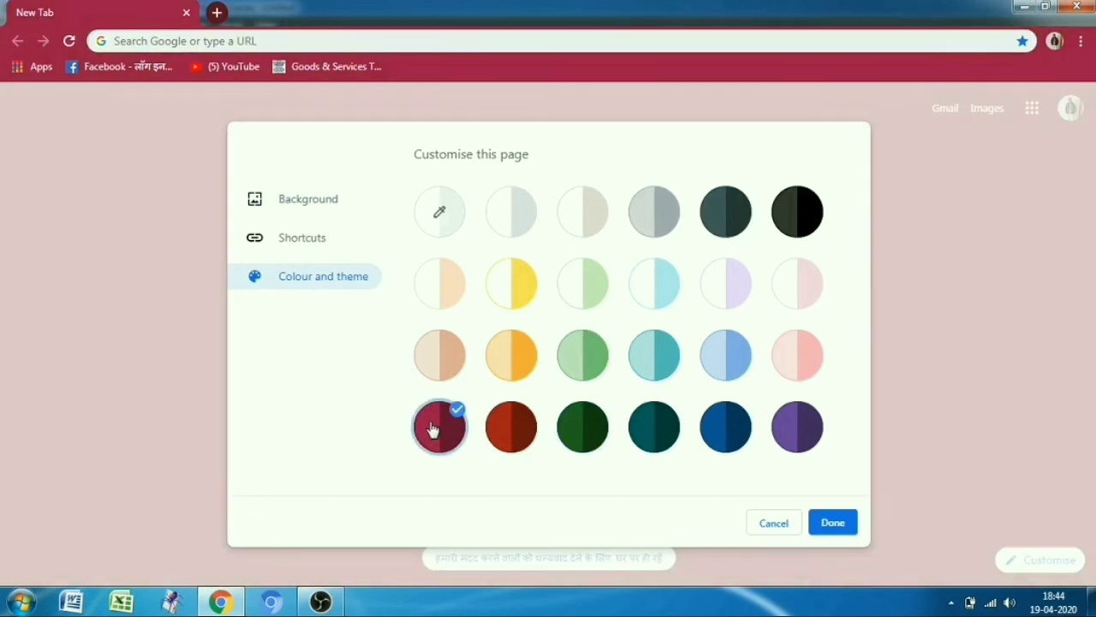
{"action": "left_click", "coordinate": [848, 523]}
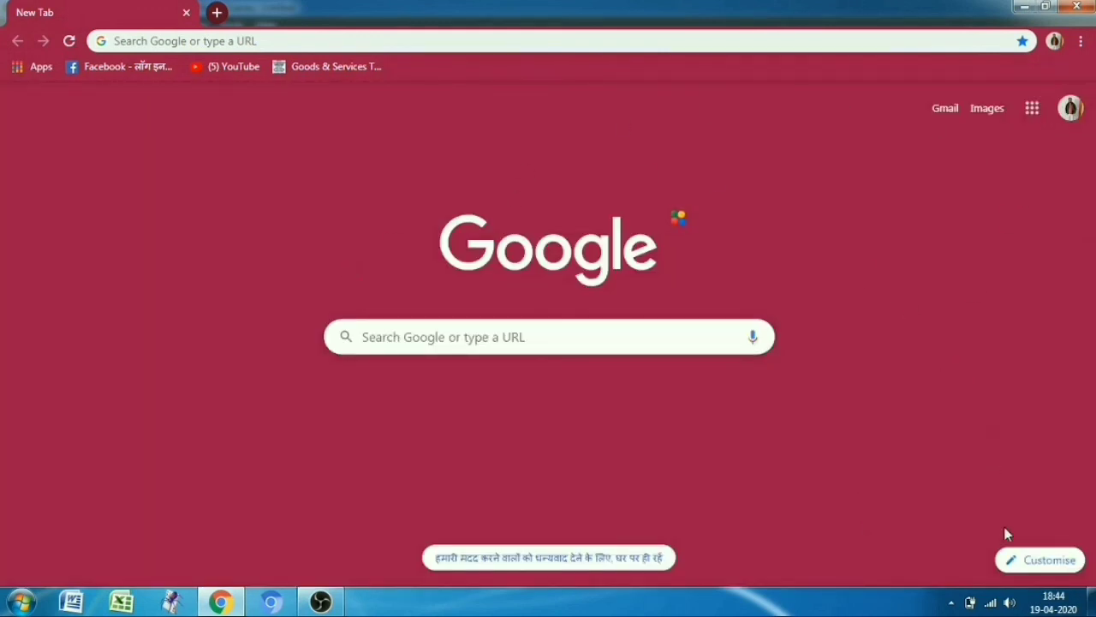
- Return to Colour and theme and bring up the custom colour picker
{"action": "left_click", "coordinate": [1018, 553]}
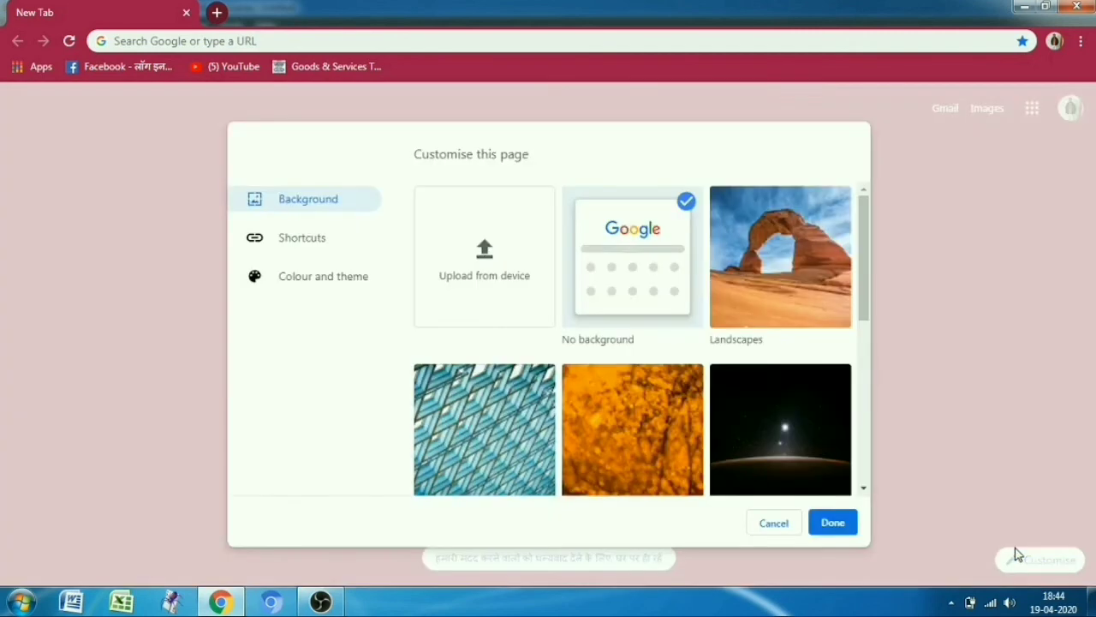
{"action": "left_click", "coordinate": [362, 292]}
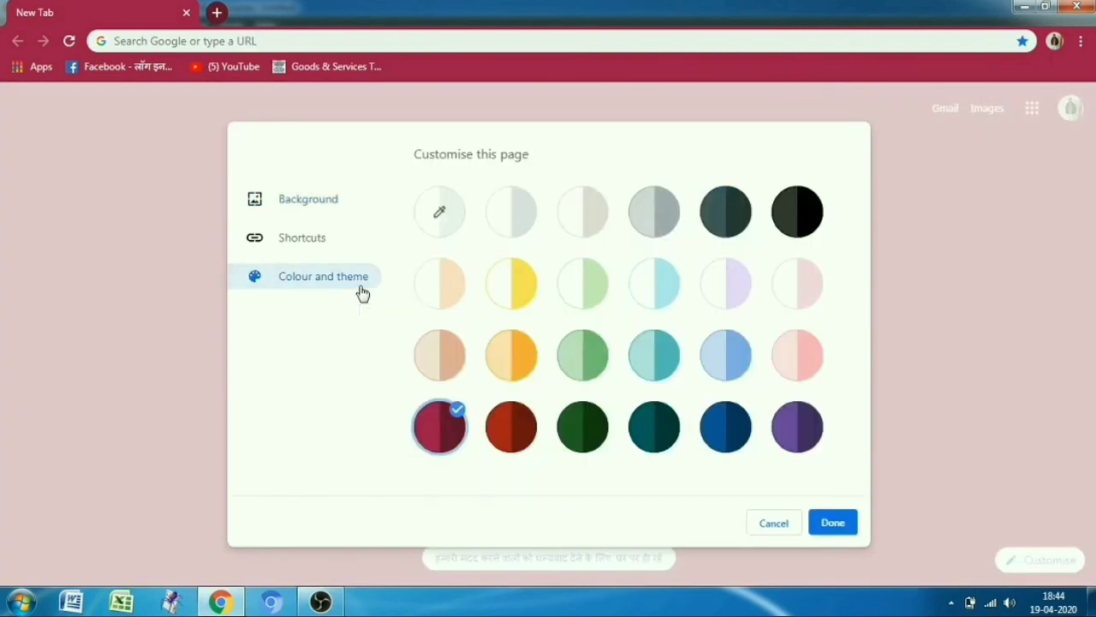
{"action": "left_click", "coordinate": [443, 215]}
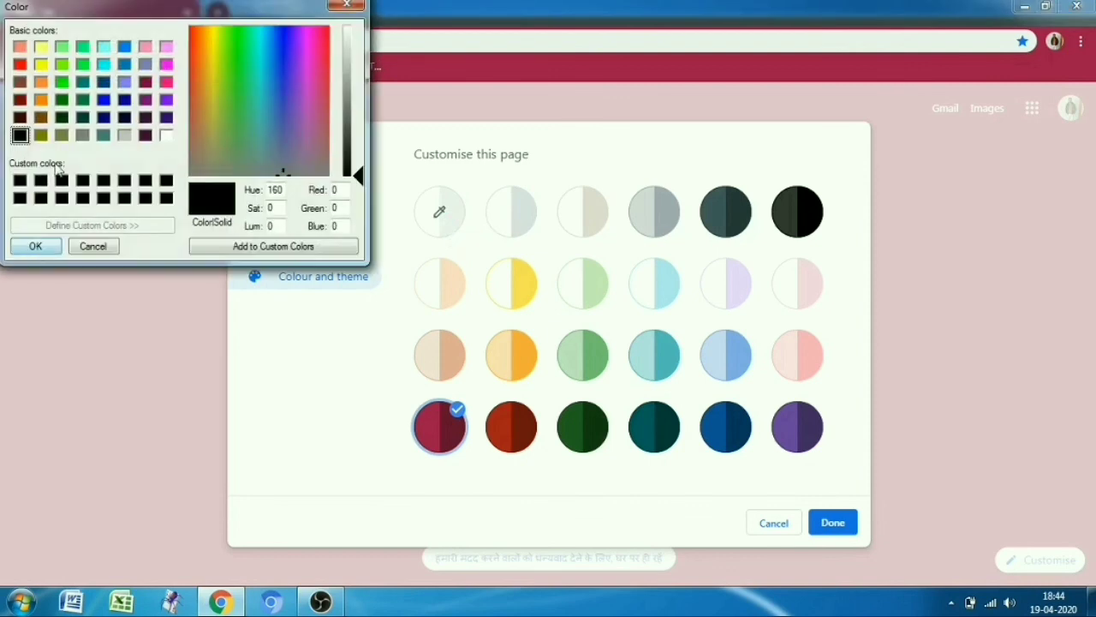
- Add pure red (255, 0, 0) as the custom theme colour, giving a peach page with red logo
{"action": "left_click", "coordinate": [19, 66]}
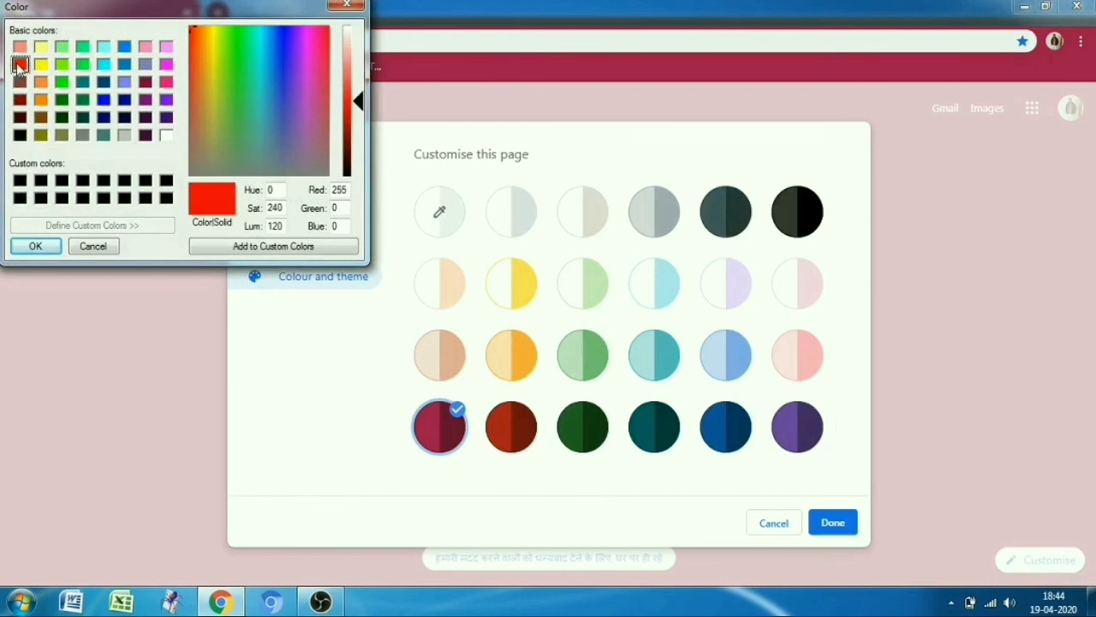
{"action": "left_click", "coordinate": [240, 249]}
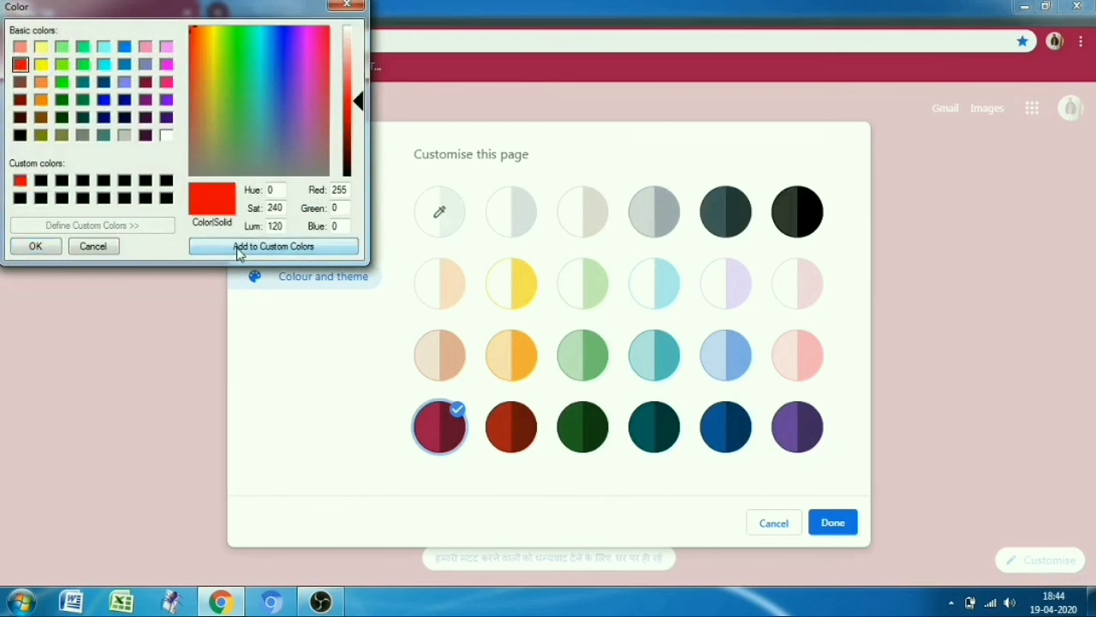
{"action": "left_click", "coordinate": [38, 246]}
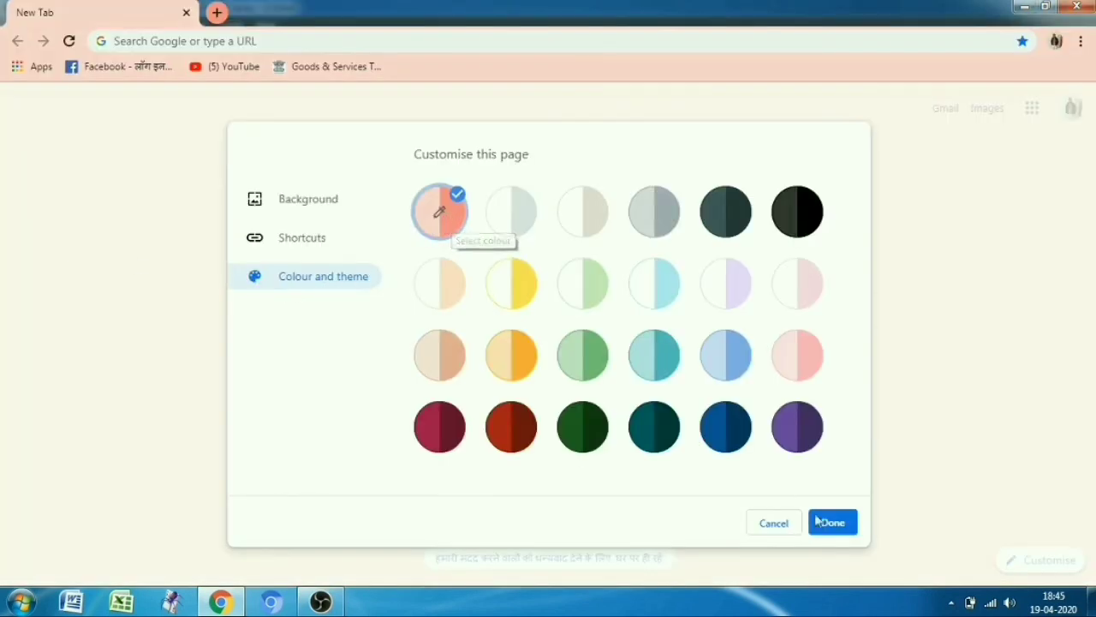
{"action": "left_click", "coordinate": [848, 533]}
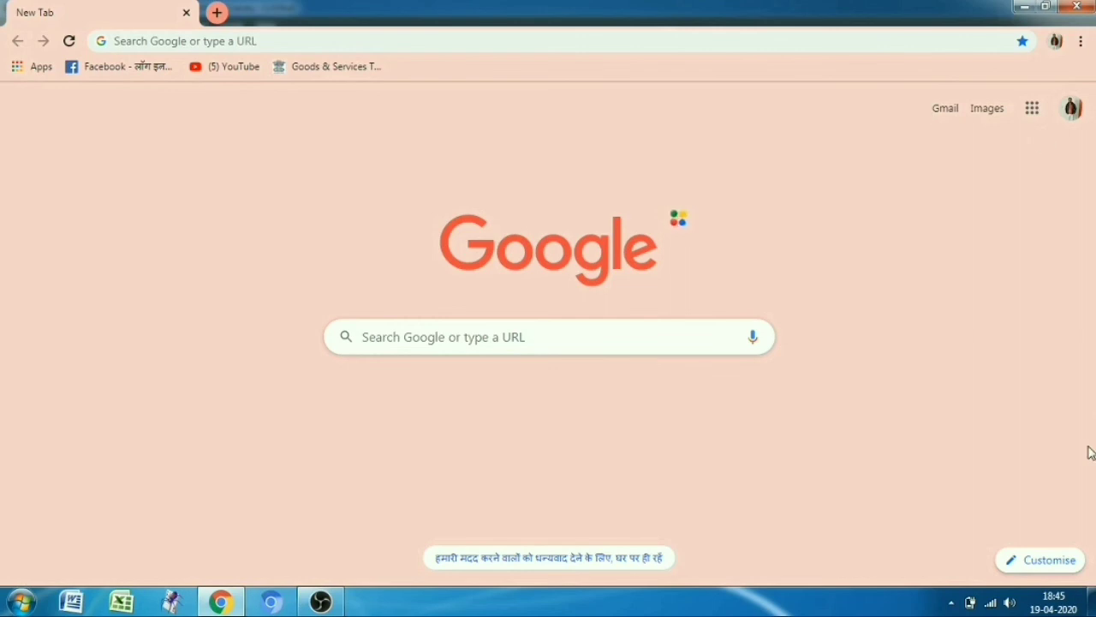
- Reopen Customise this page on Colour and theme, where the custom red-based colour is still applied
{"action": "left_click", "coordinate": [1045, 566]}
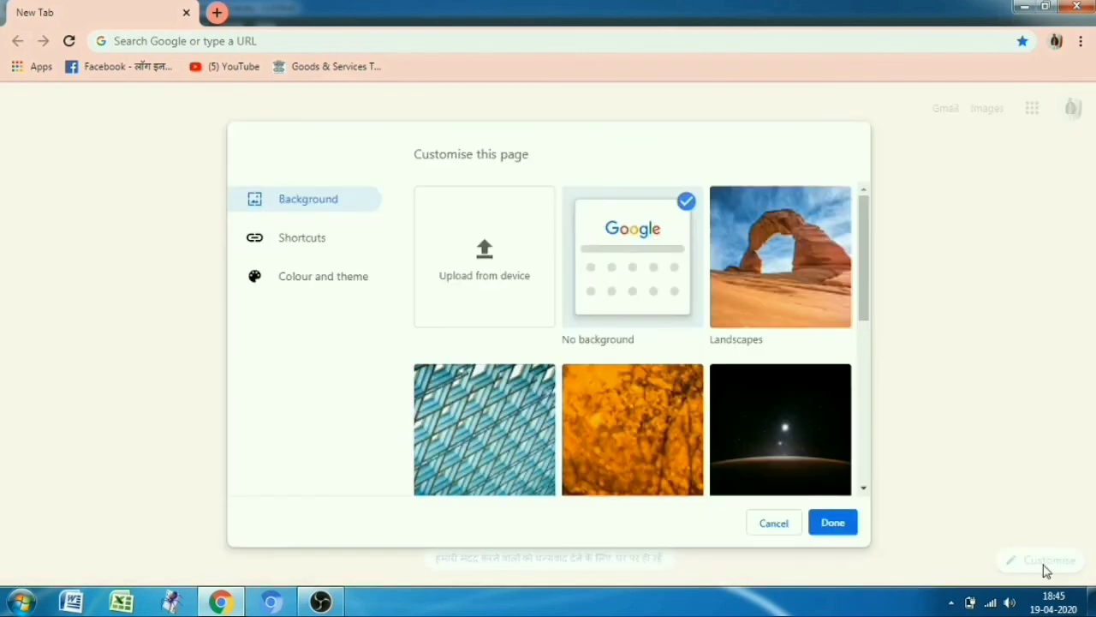
{"action": "left_click", "coordinate": [350, 272]}
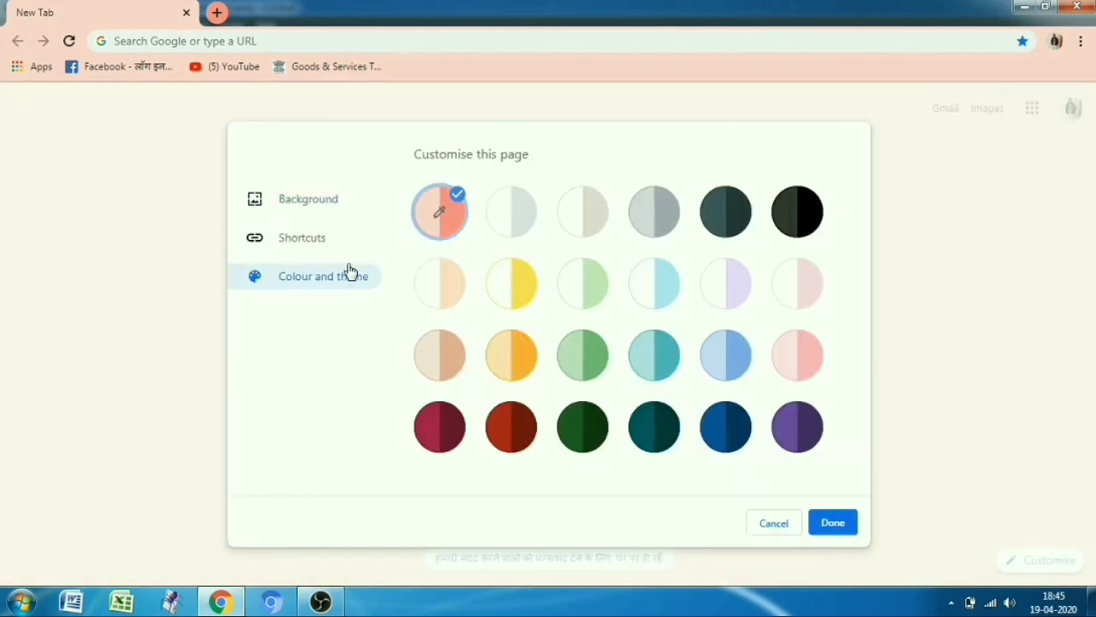